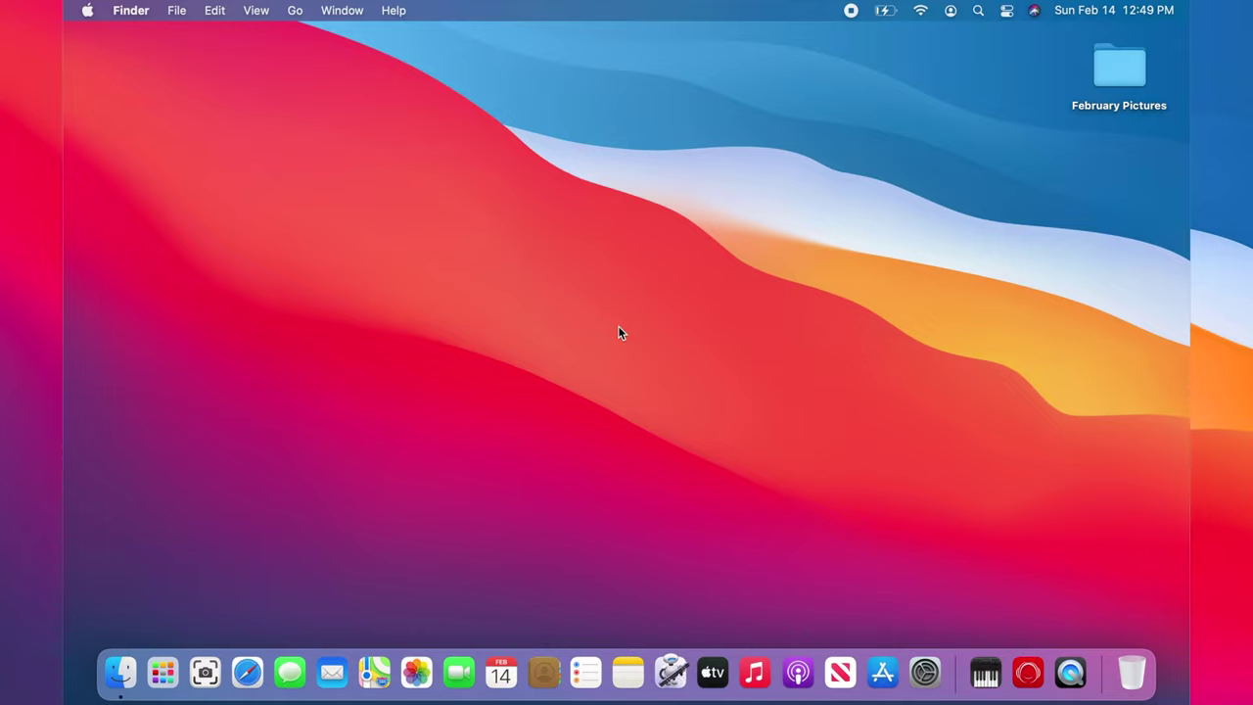
Step: Open the desktop's shortcut menu, then dismiss it without changing anything
right_click(563, 310)
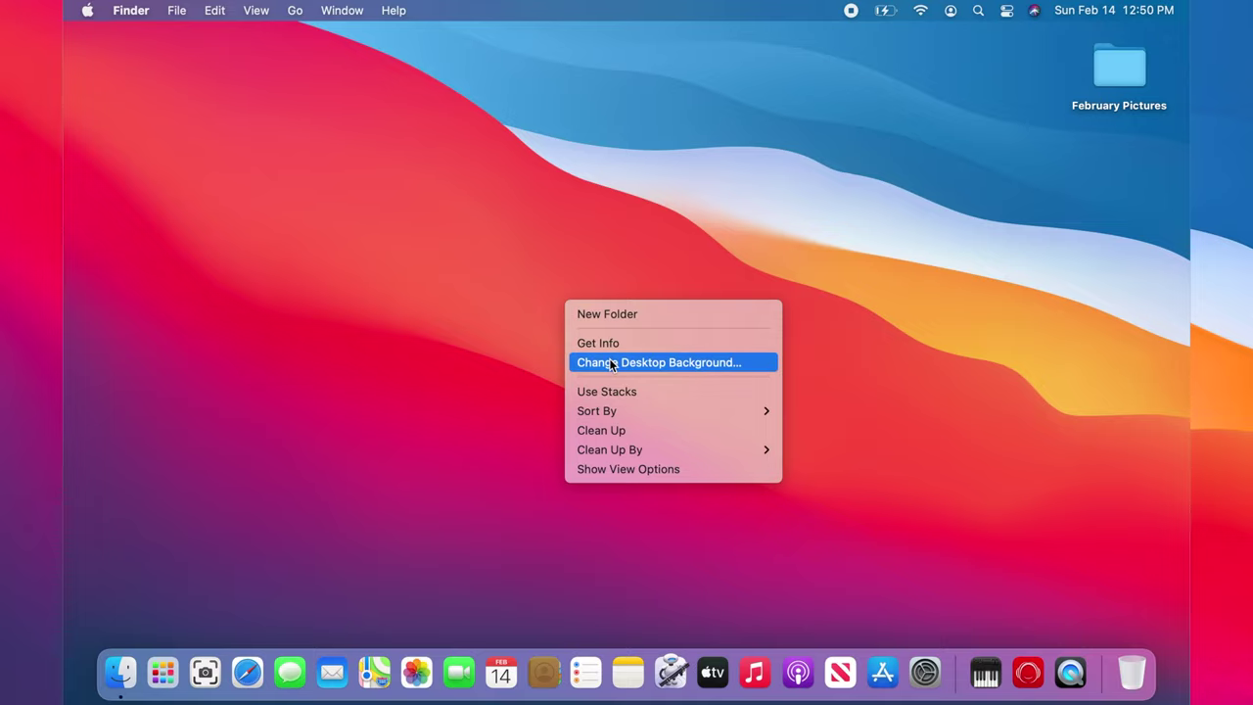
click(550, 343)
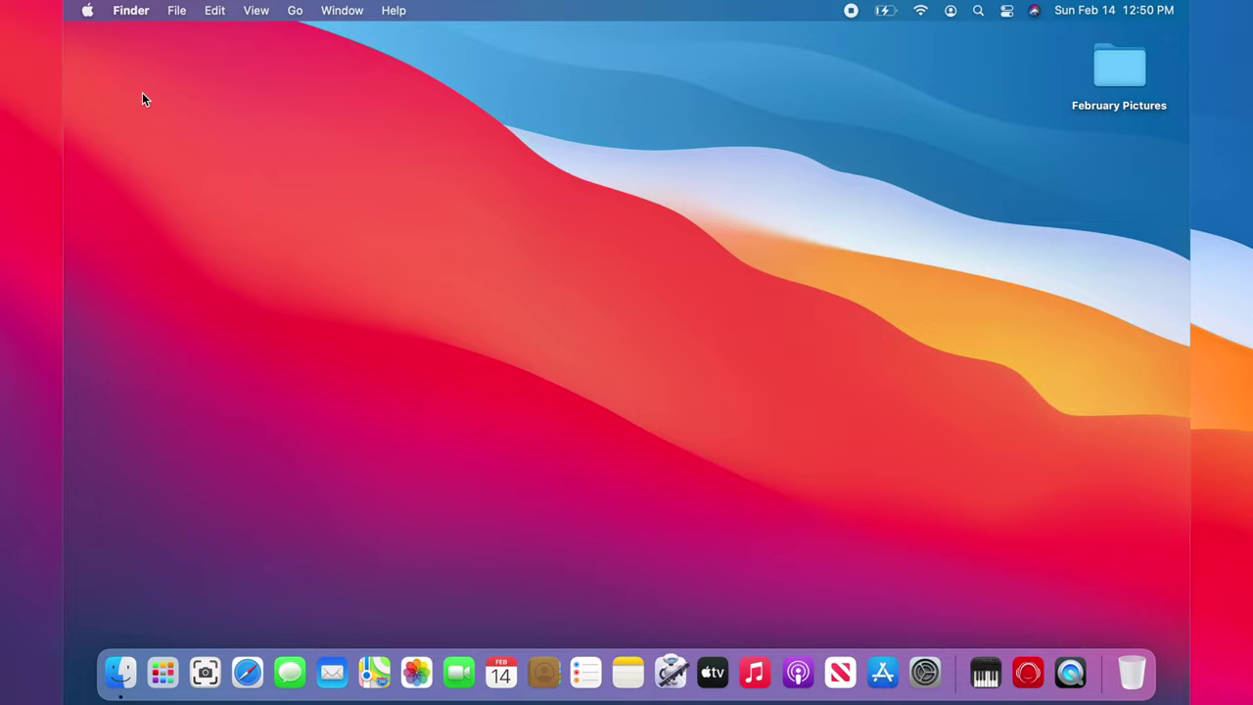
Step: Open System Preferences to the Screen Saver tab of Desktop & Screen Saver and preview Flip-up
click(88, 11)
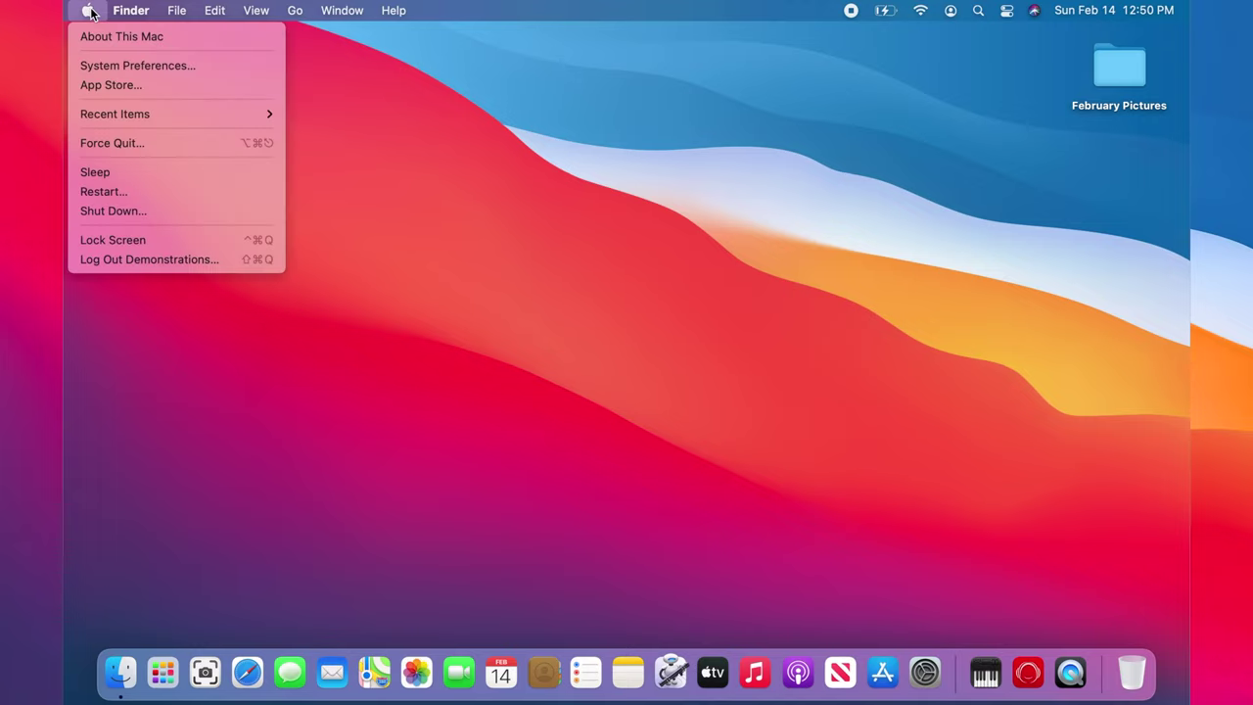
click(113, 65)
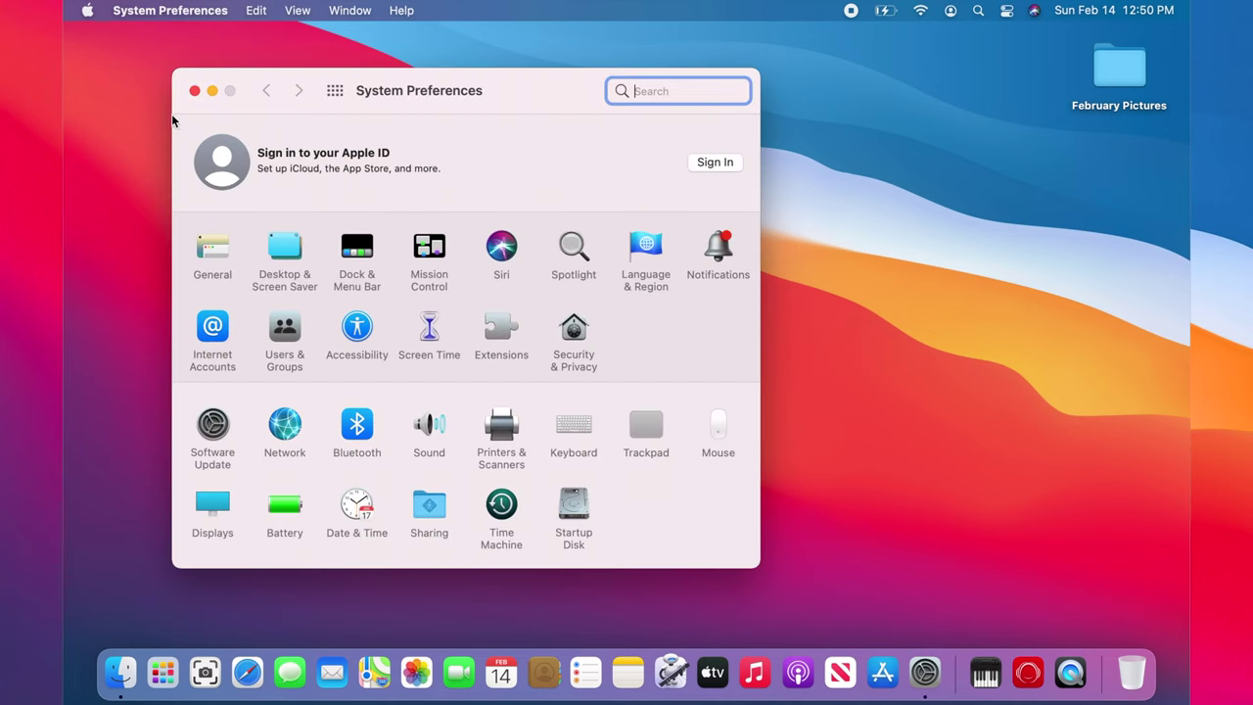
click(283, 250)
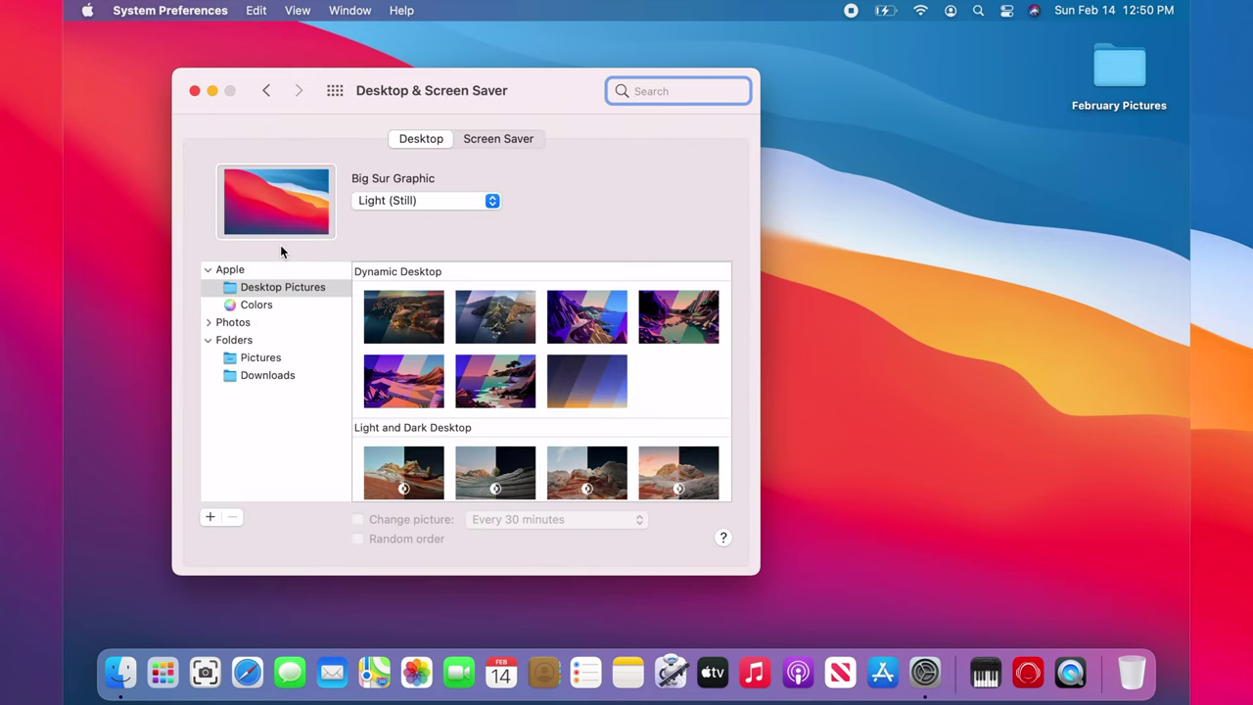
click(496, 139)
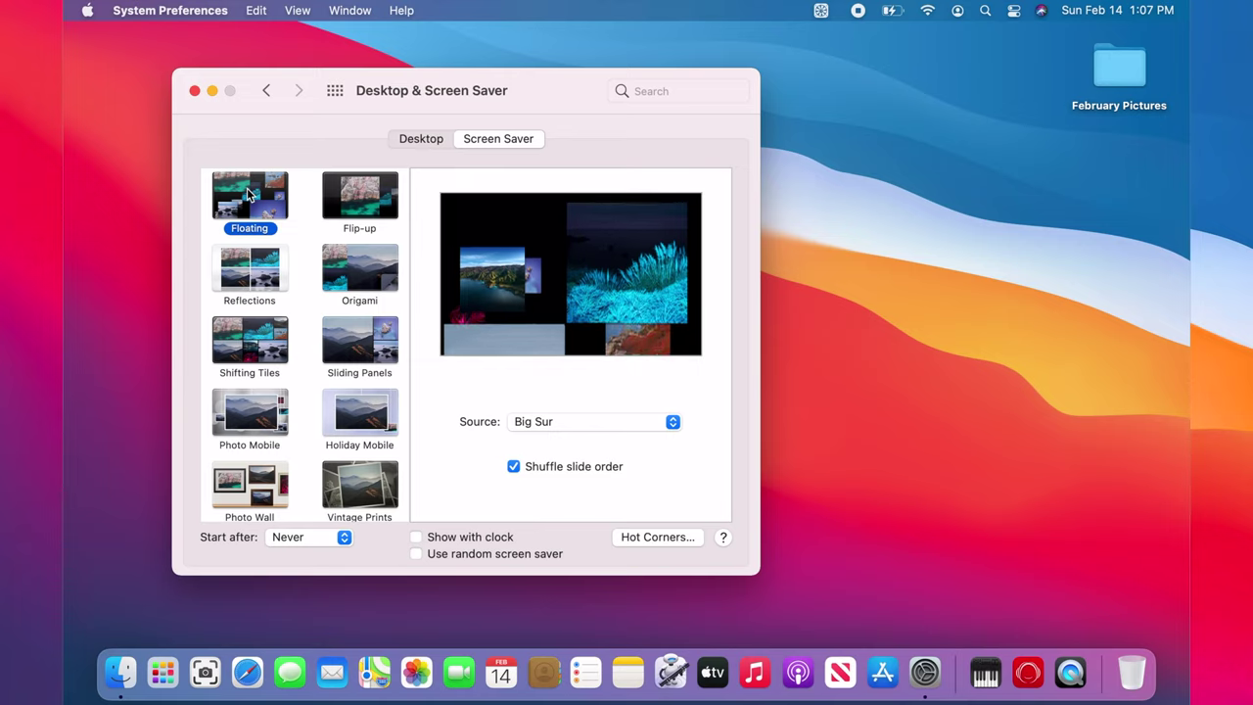
click(359, 196)
Step: Preview the Reflections, Origami, Shifting Tiles, Sliding Panels, Photo Mobile and Holiday Mobile screen savers
click(1035, 680)
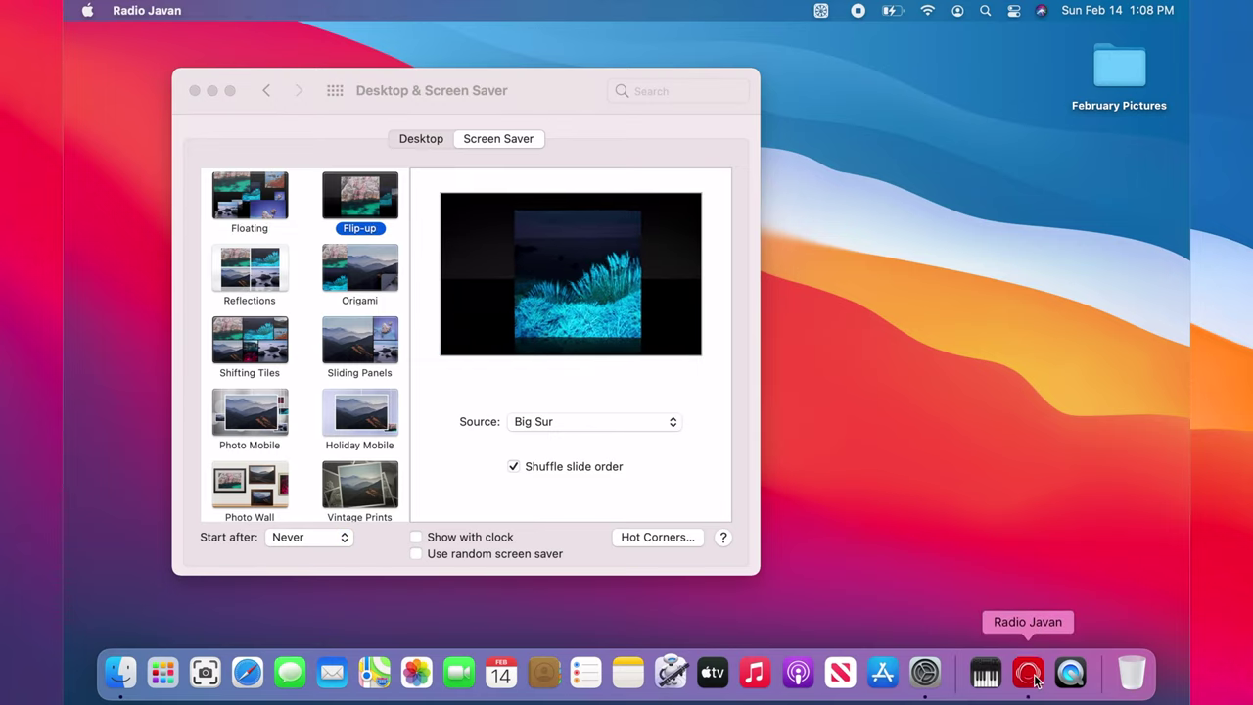
click(249, 269)
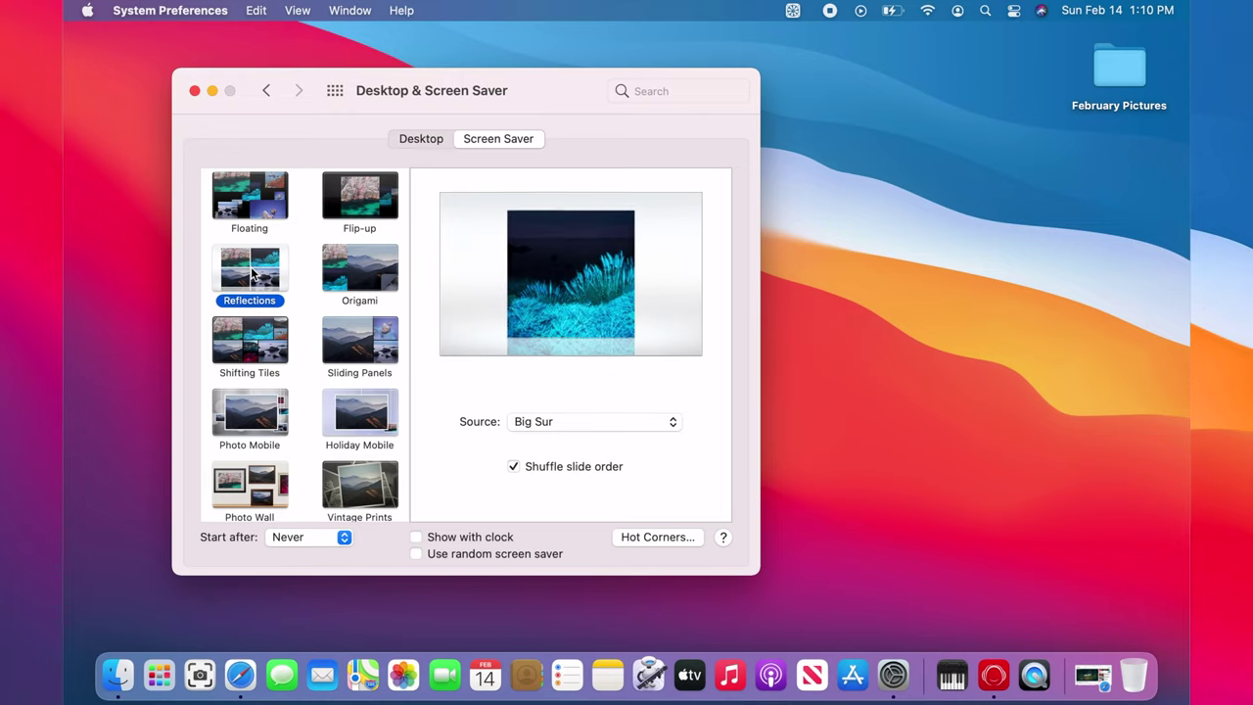
click(363, 272)
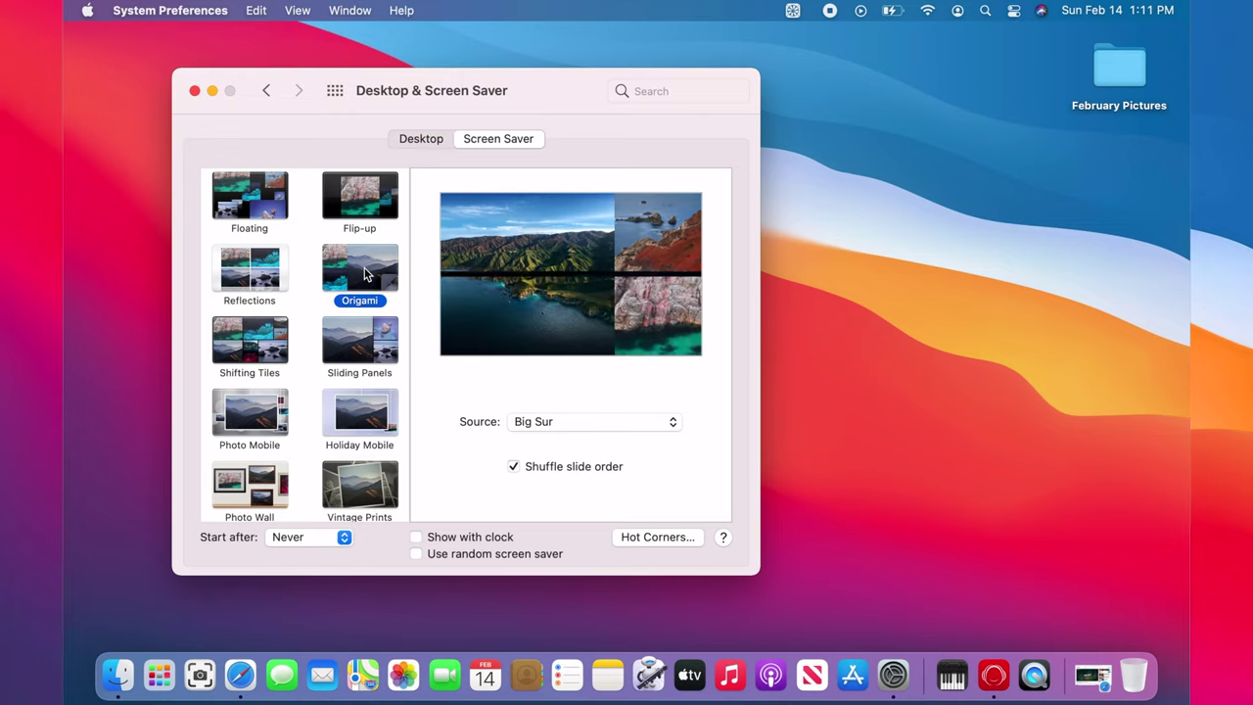
click(254, 333)
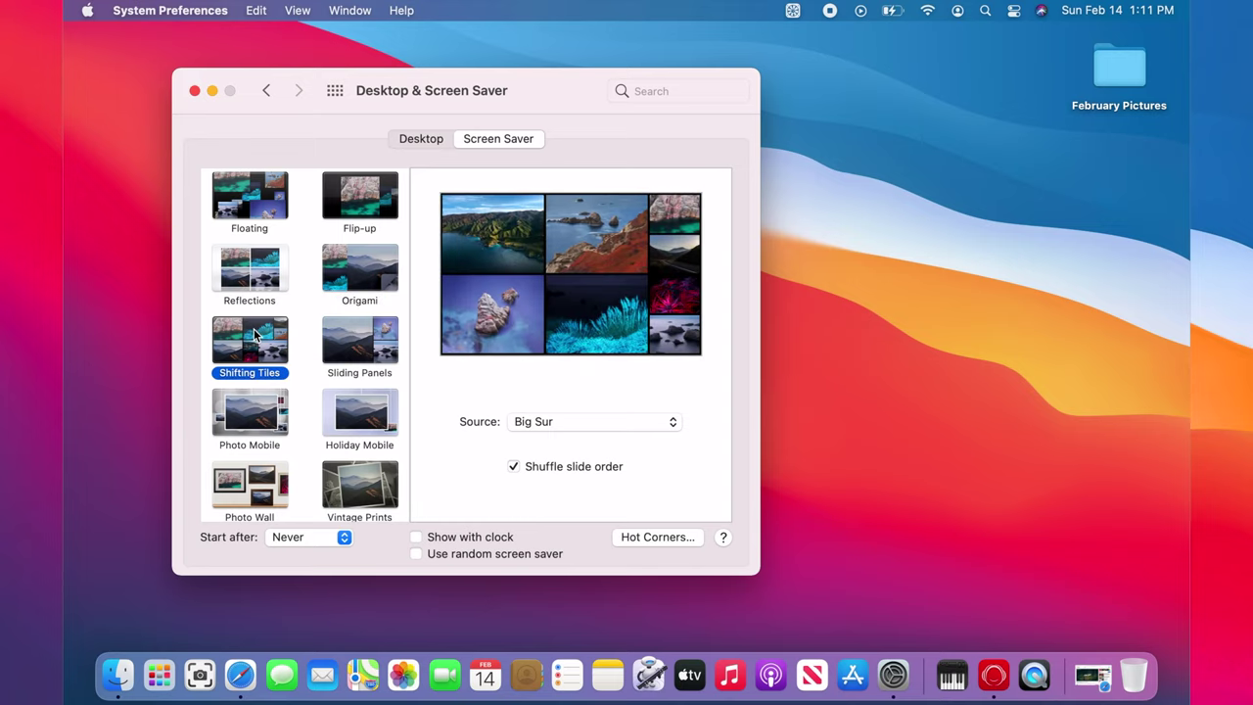
click(360, 345)
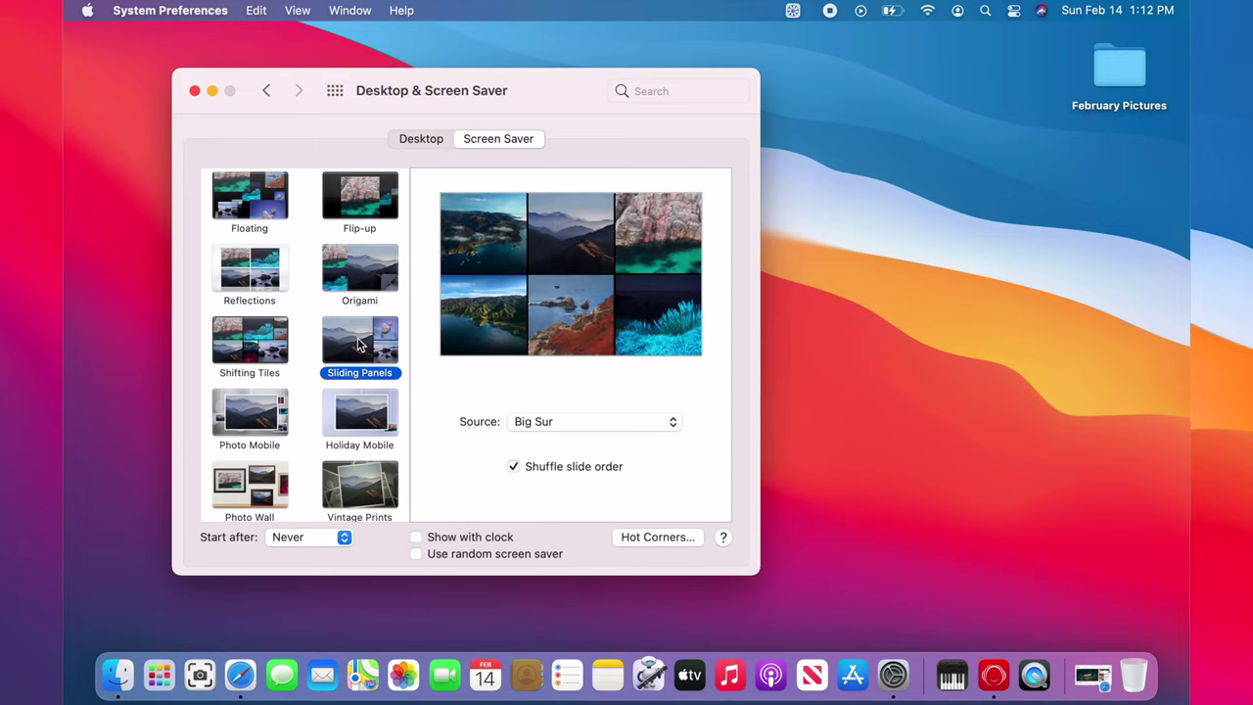
click(257, 416)
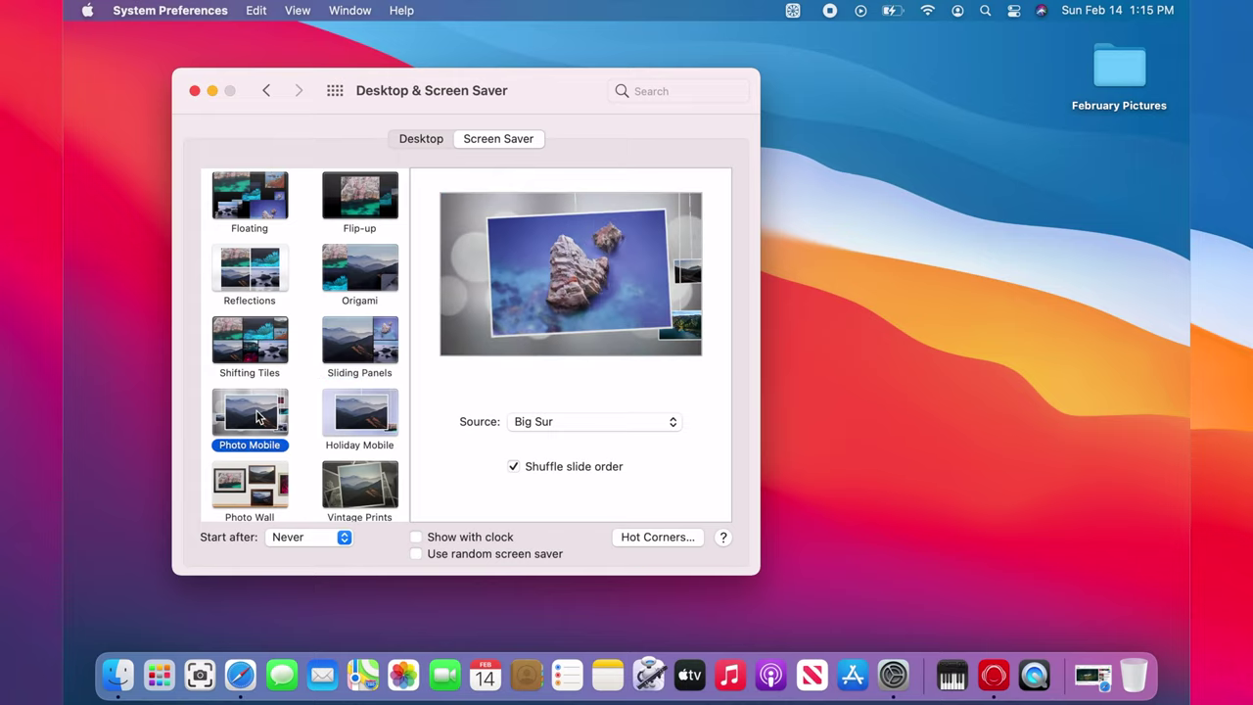
click(360, 415)
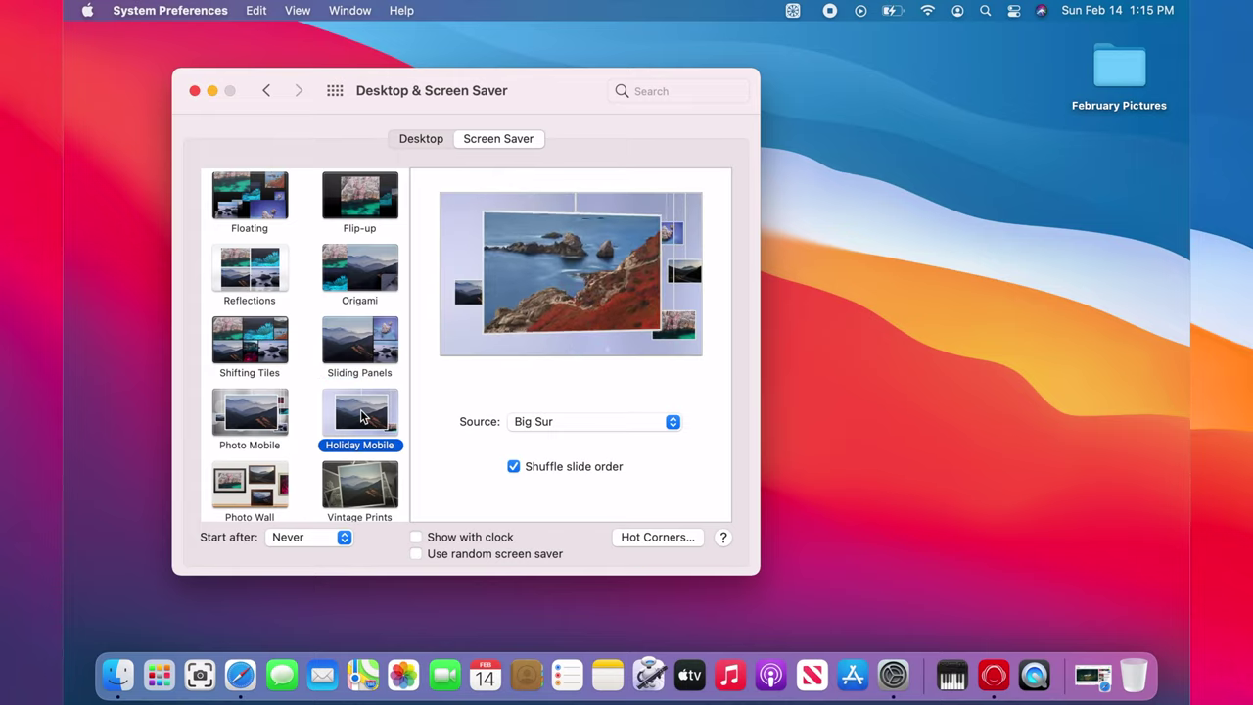
Step: Scroll down and preview the Photo Wall, Vintage Prints, Ken Burns and Classic screen savers
scroll(258, 423, down, 2)
click(257, 423)
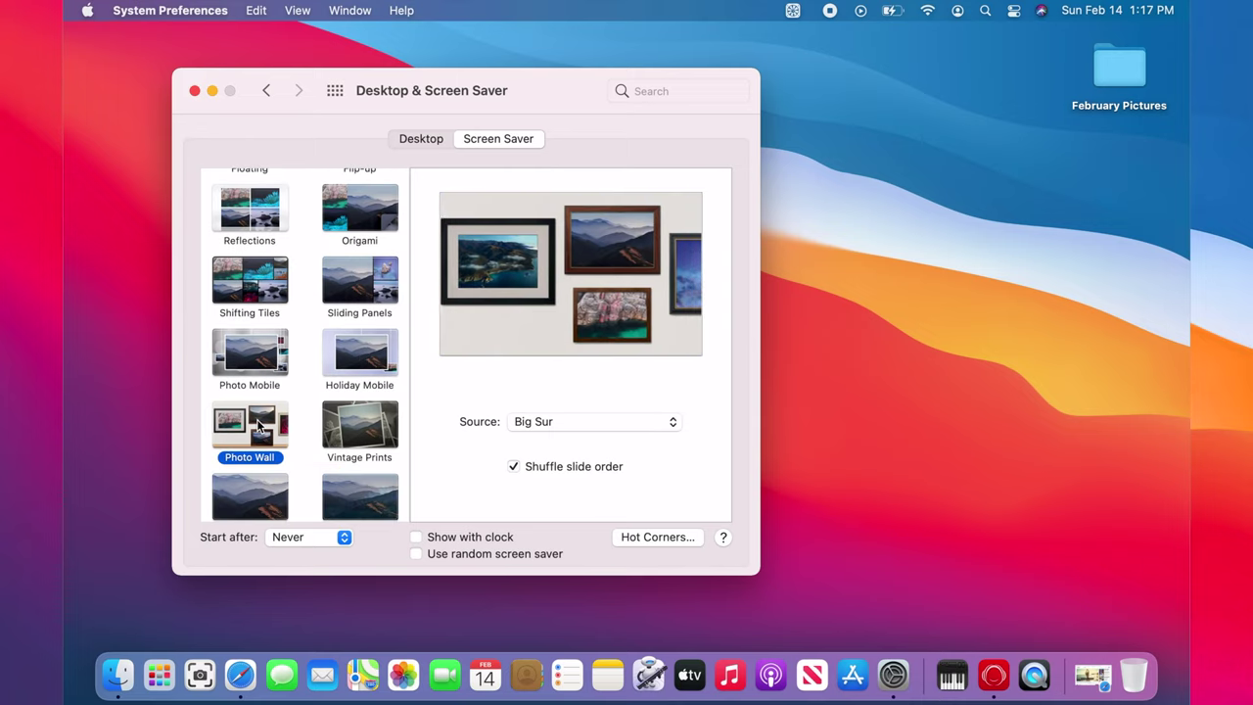
click(354, 430)
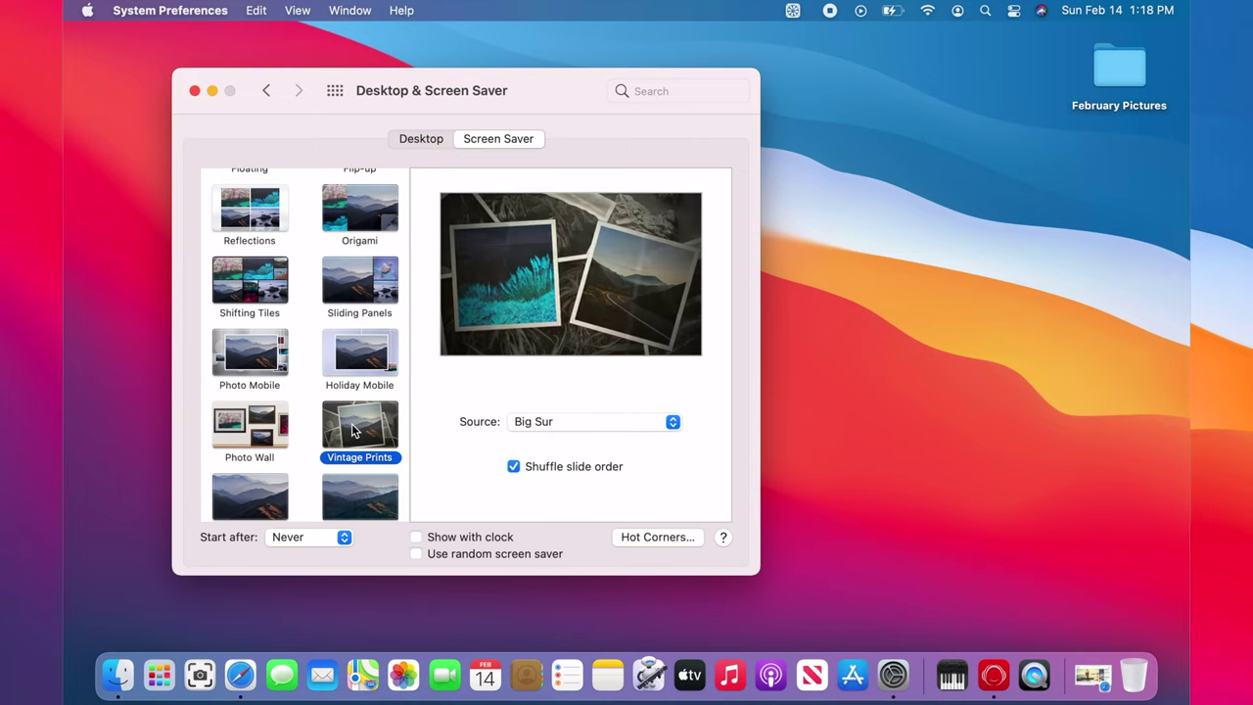
scroll(257, 419, down, 2)
click(257, 419)
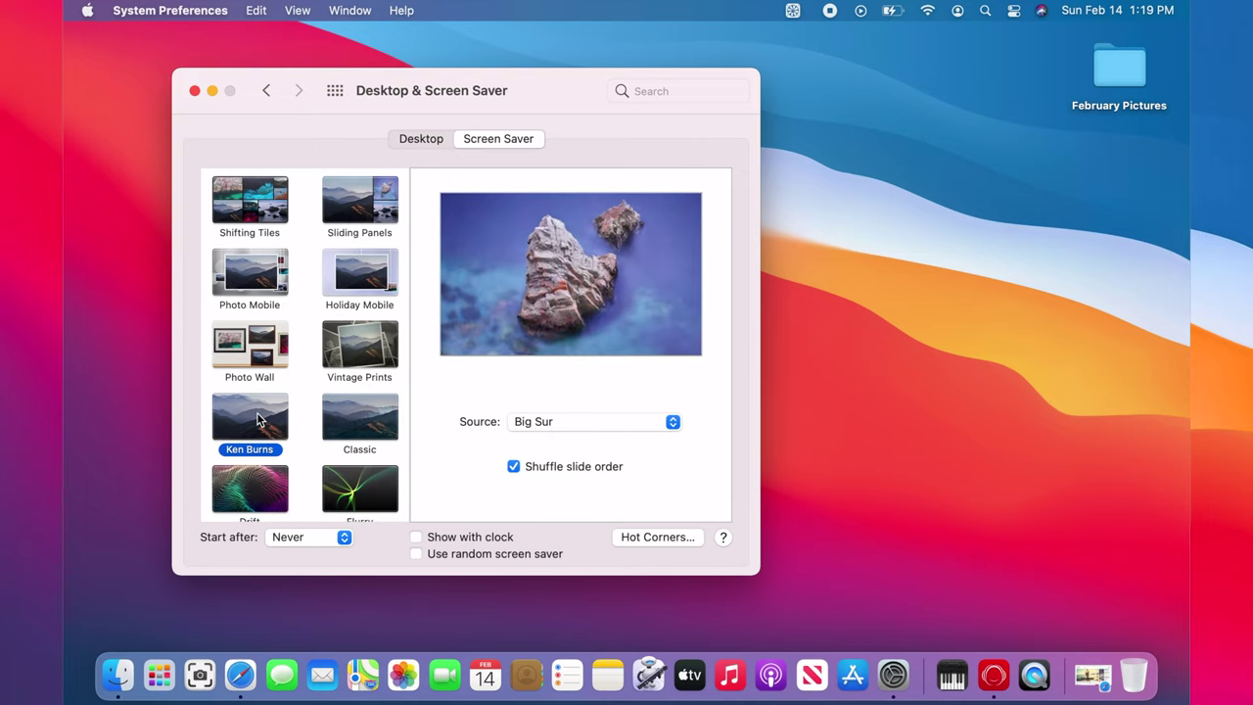
click(353, 427)
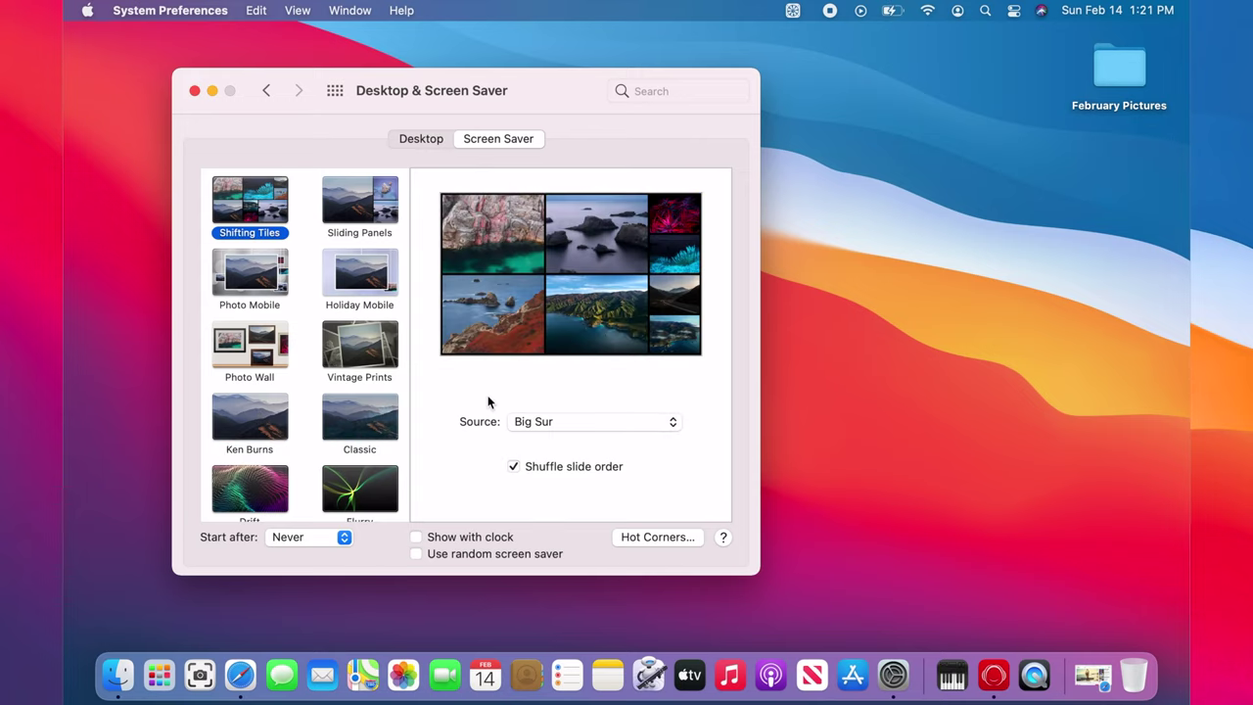
Step: Set the slideshow source to the Desktop's February Pictures folder, keeping Shuffle slide order on
click(564, 423)
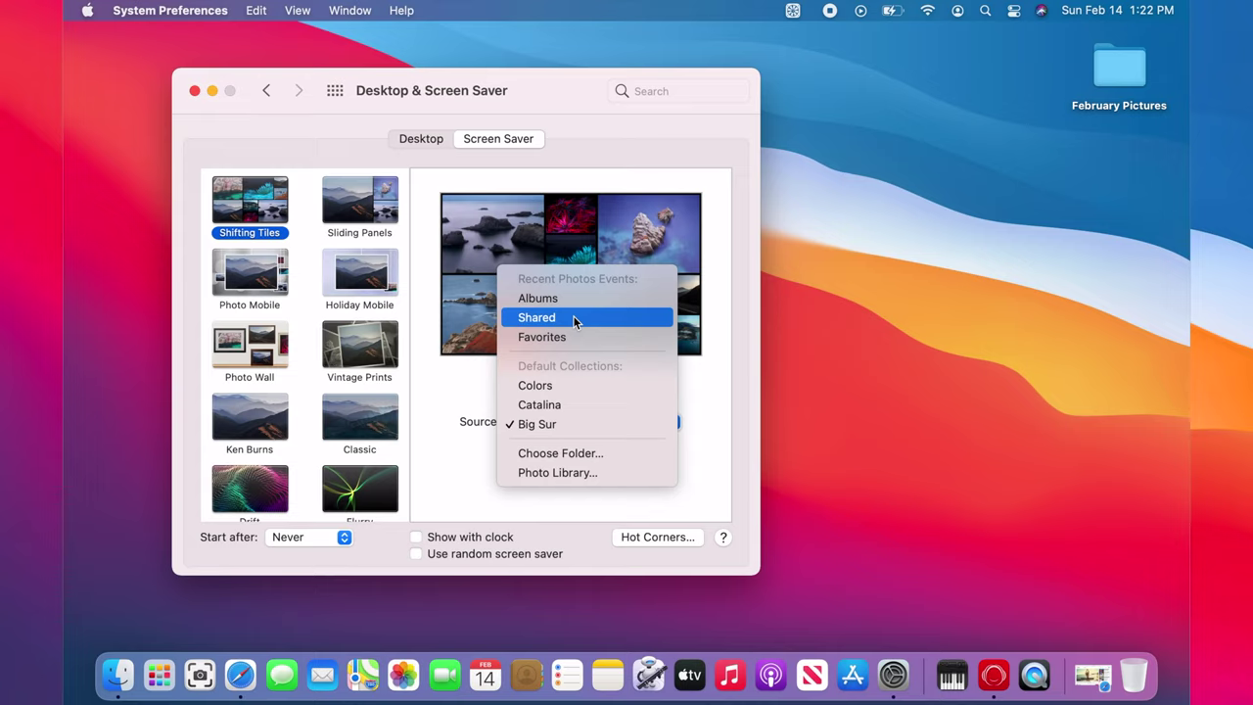
click(580, 382)
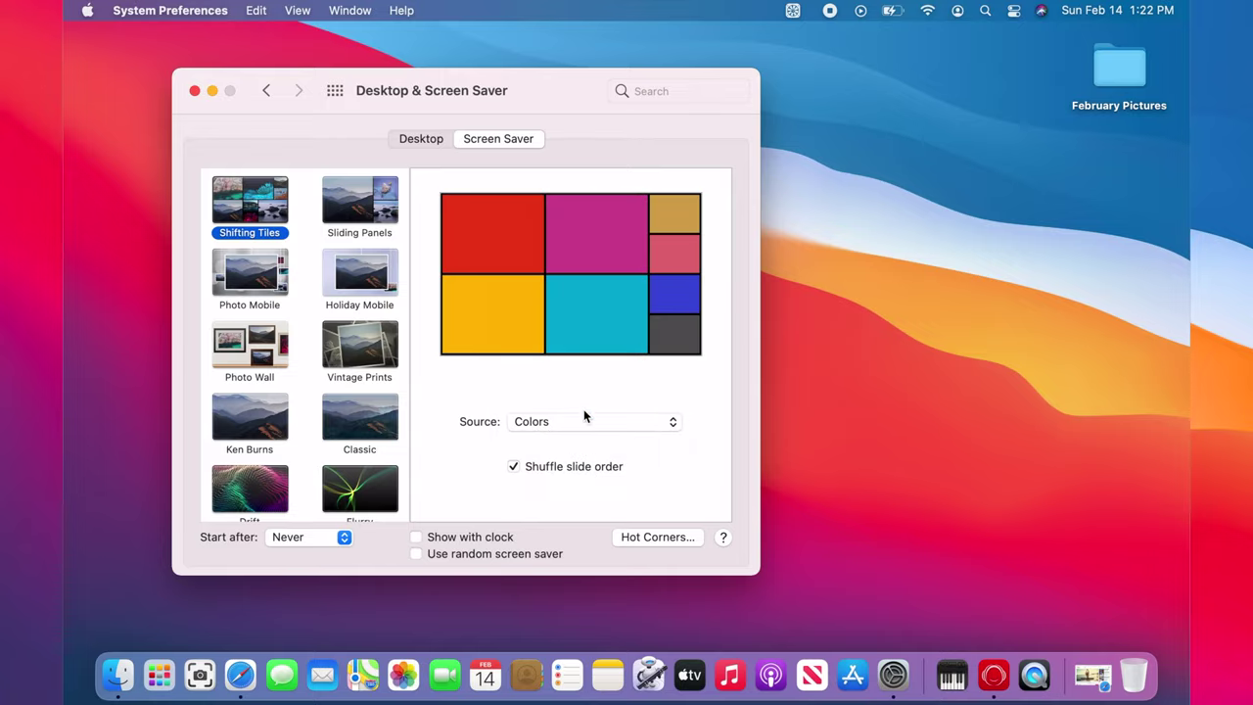
click(586, 420)
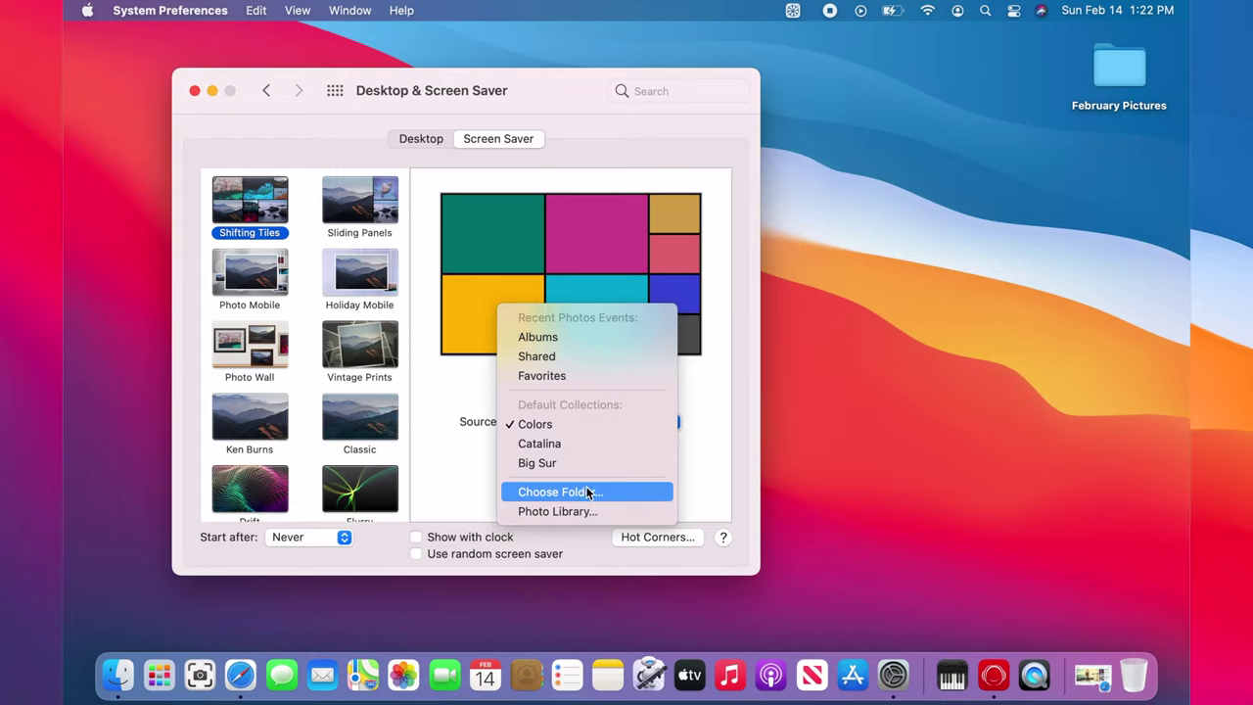
click(588, 492)
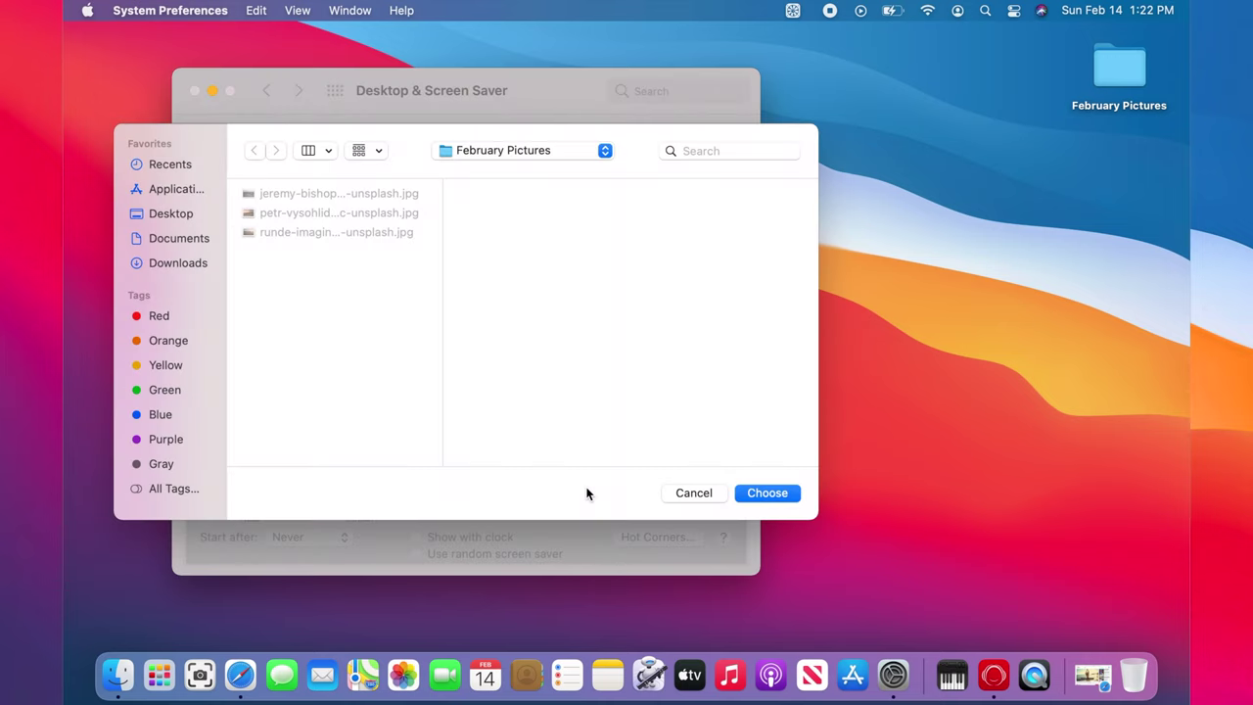
click(175, 217)
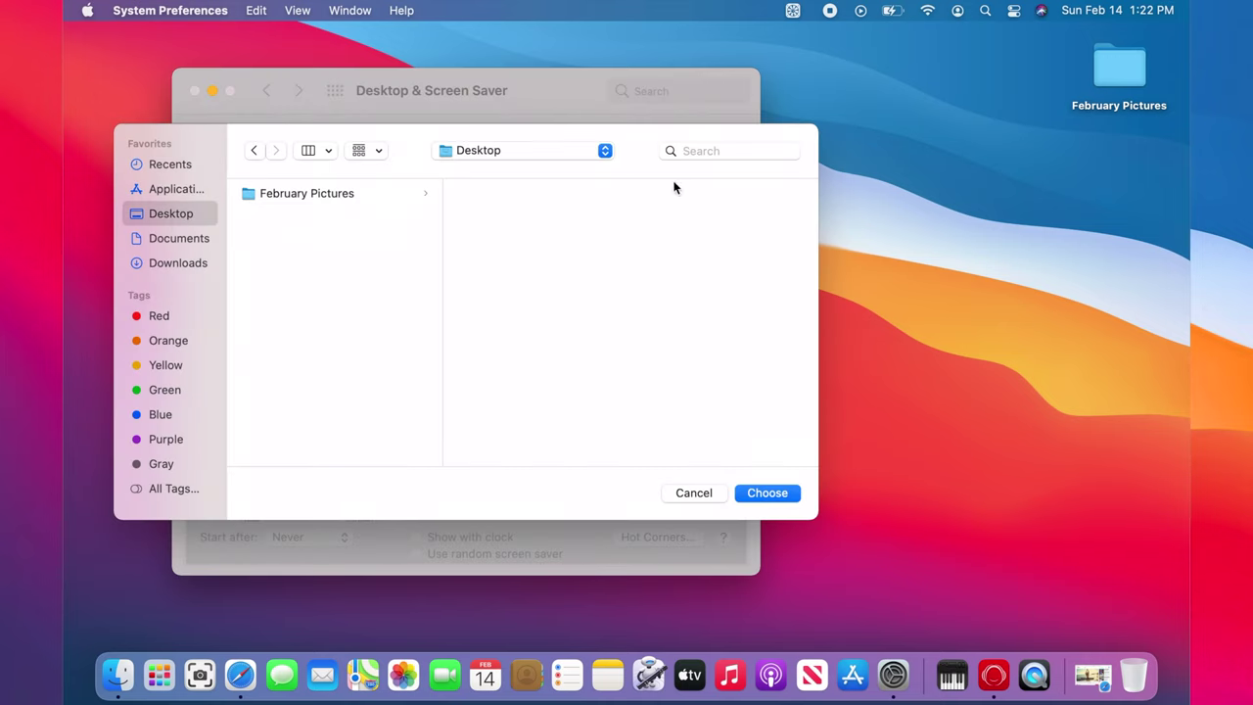
click(337, 196)
click(779, 493)
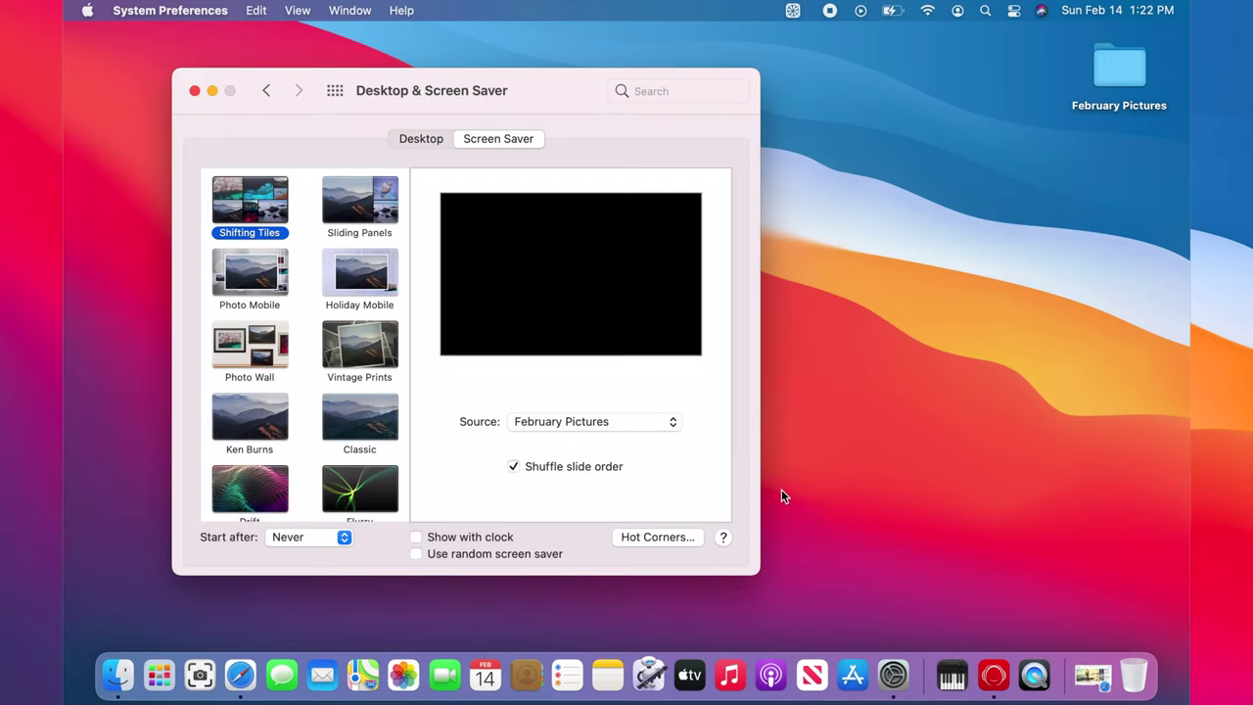
click(513, 467)
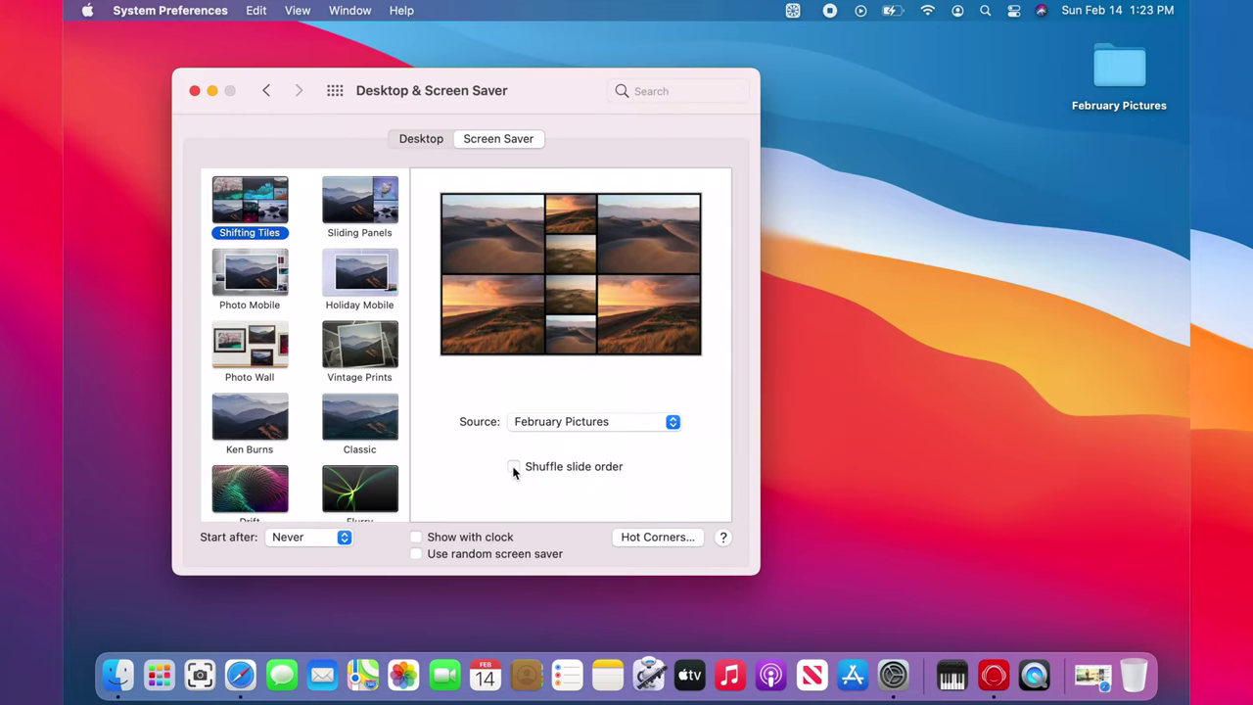
click(513, 467)
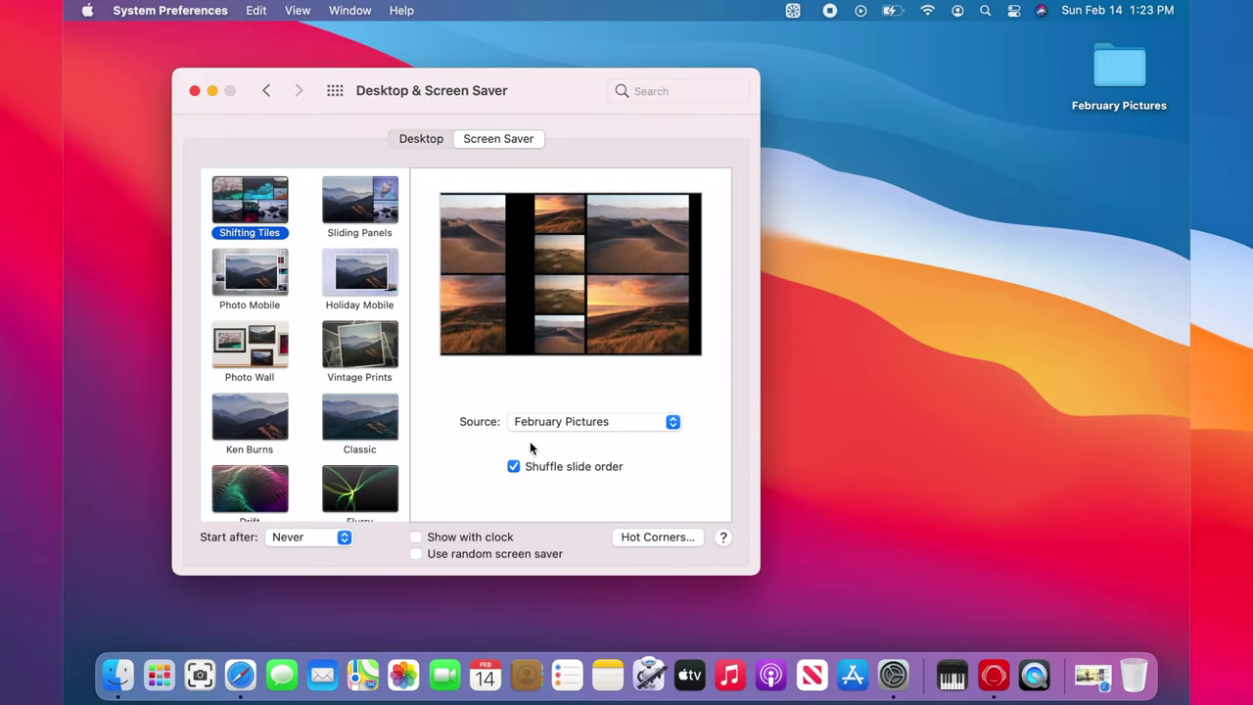
Step: Scroll the list and preview the Drift, Flurry, Arabesque and Shell screen savers
scroll(250, 264, down, 5)
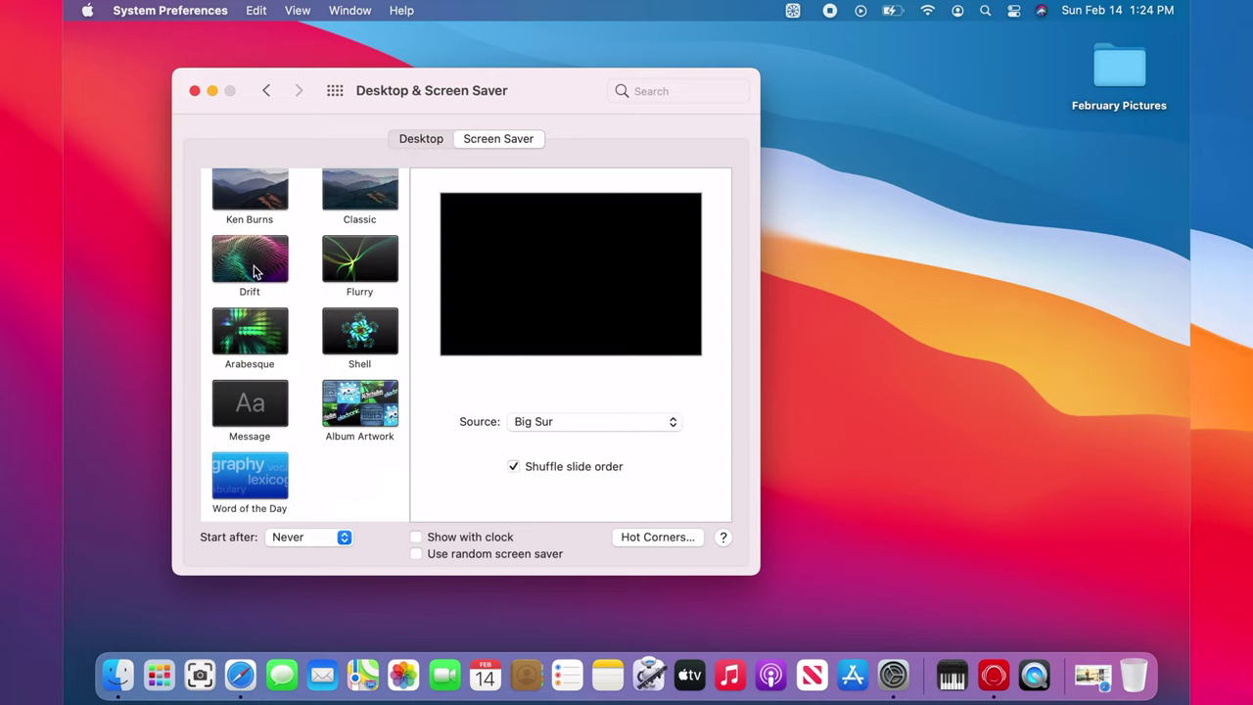
click(250, 262)
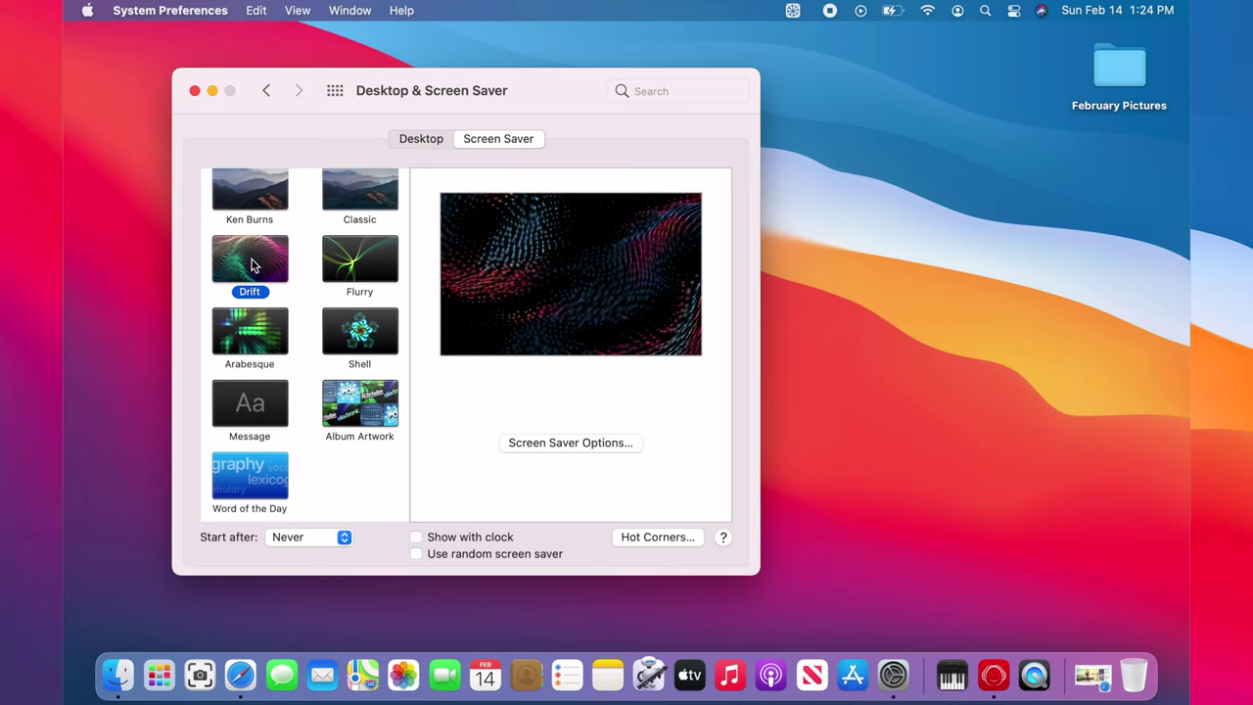
click(360, 268)
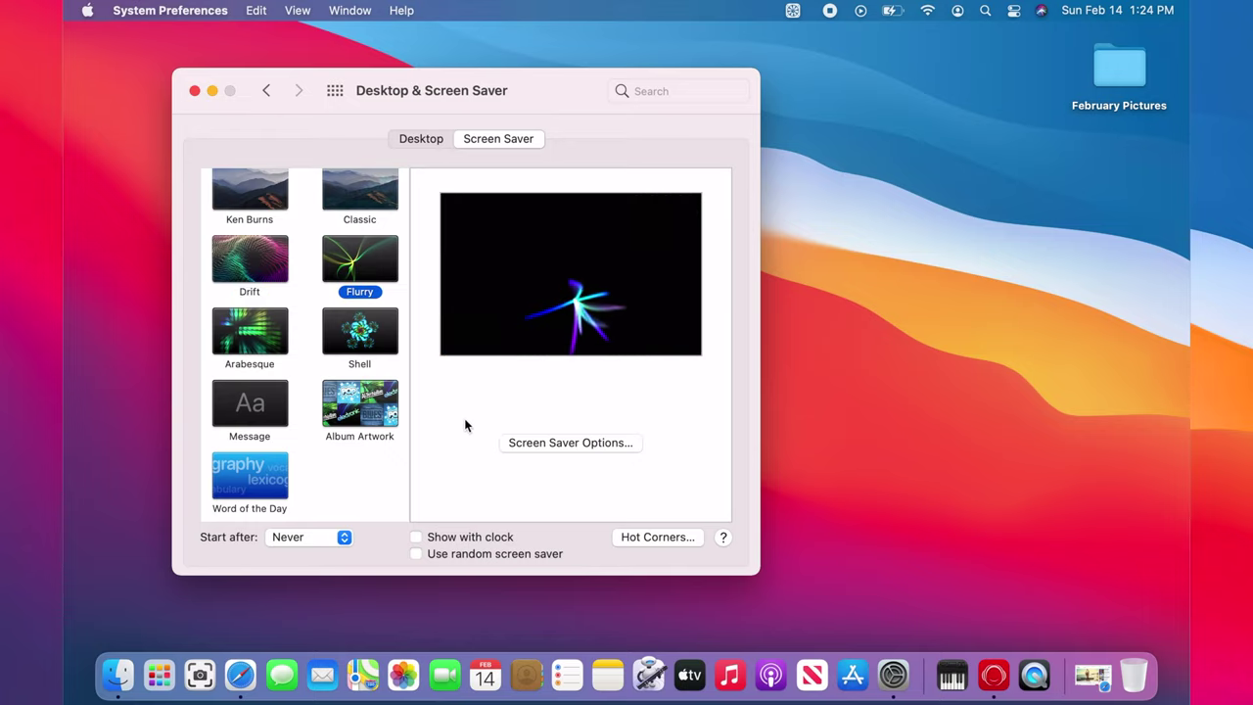
click(266, 337)
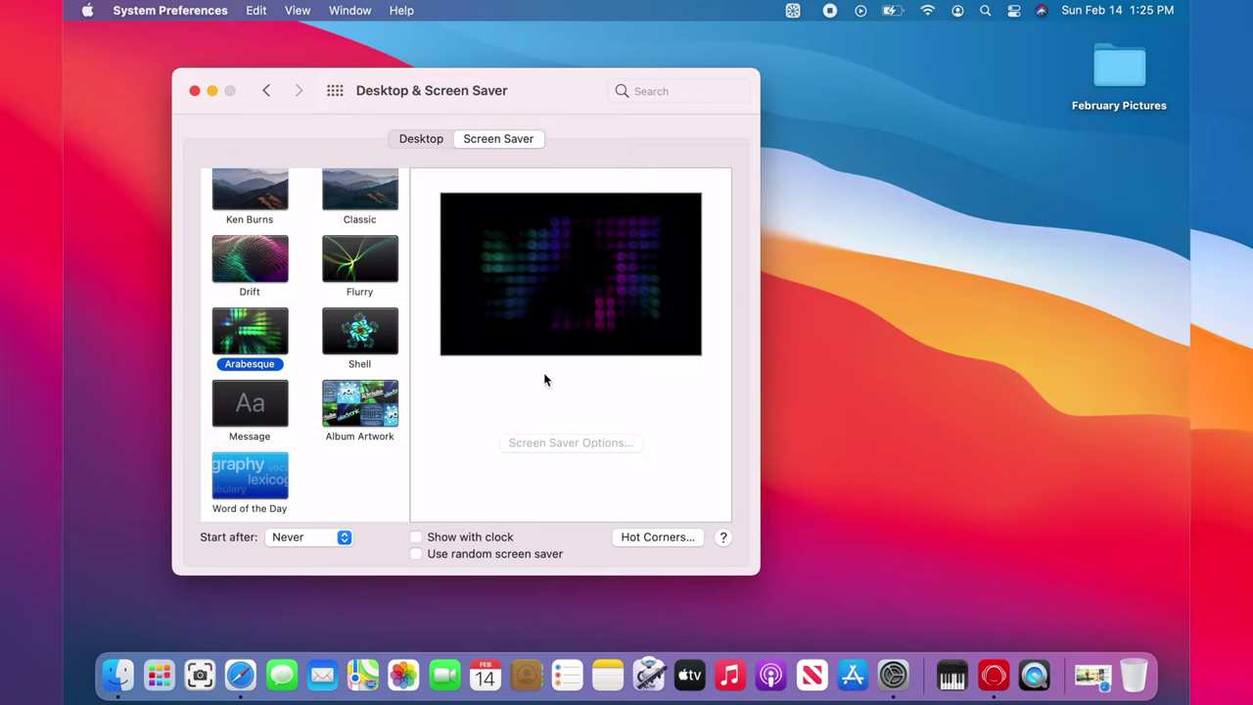
click(332, 357)
Step: Select Message and replace its Demo text with a line naming the owner's MacBook
click(256, 408)
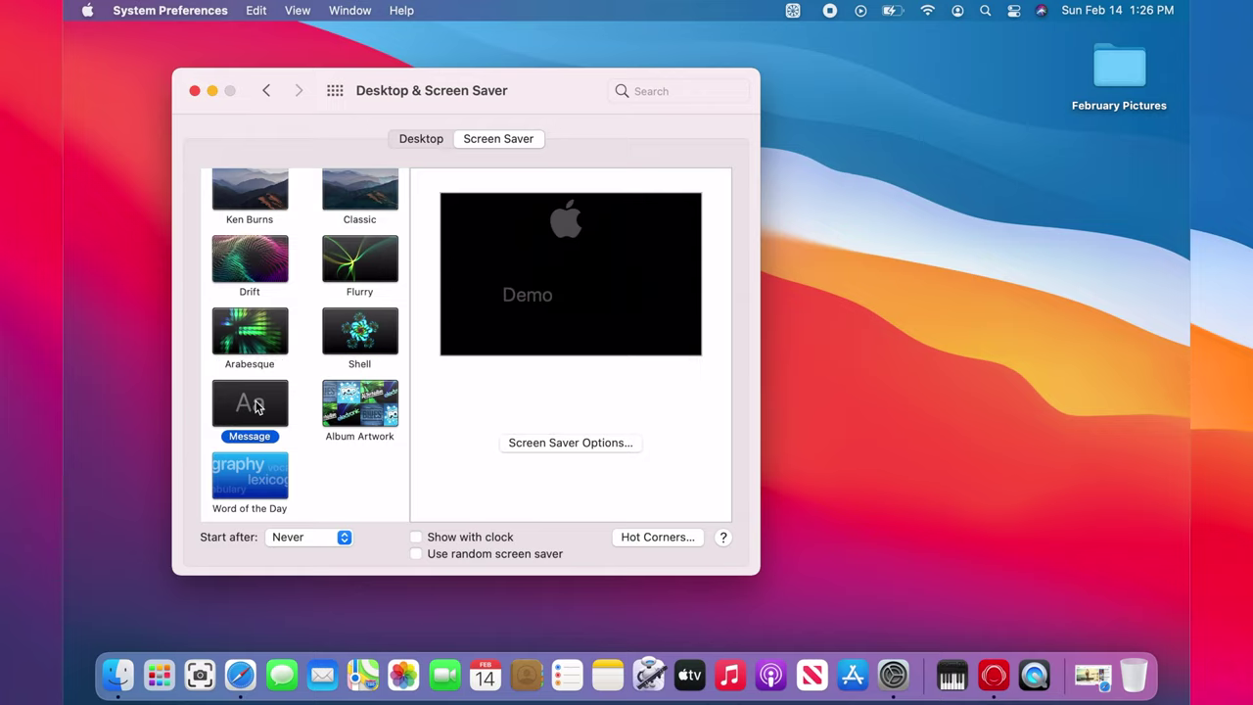
click(569, 442)
key(BackSpace)
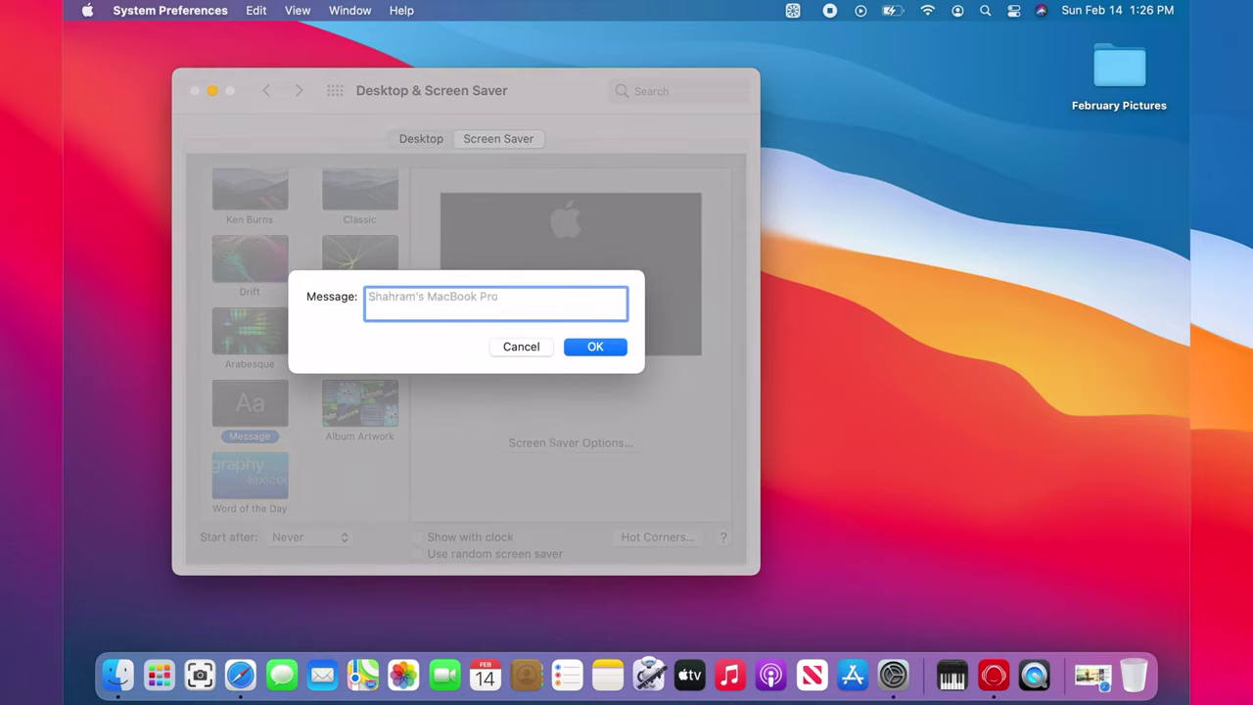
text(This is Mike's Ma)
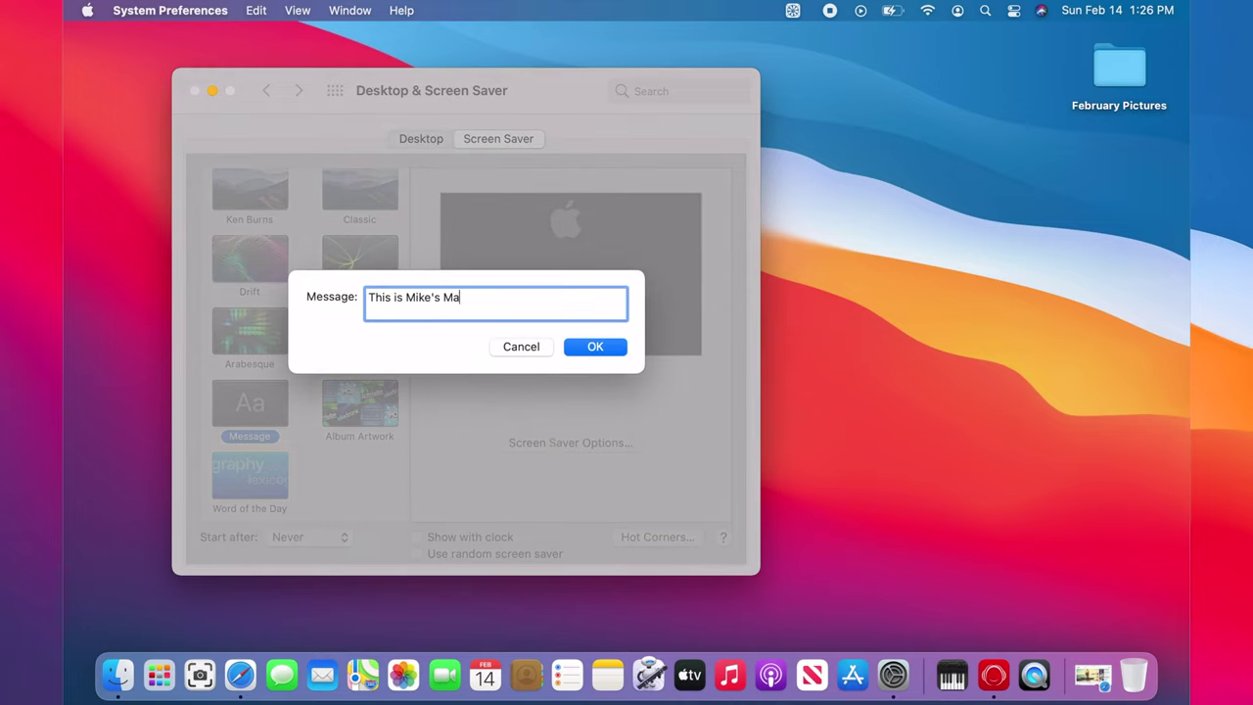
text(cBook)
key(Return)
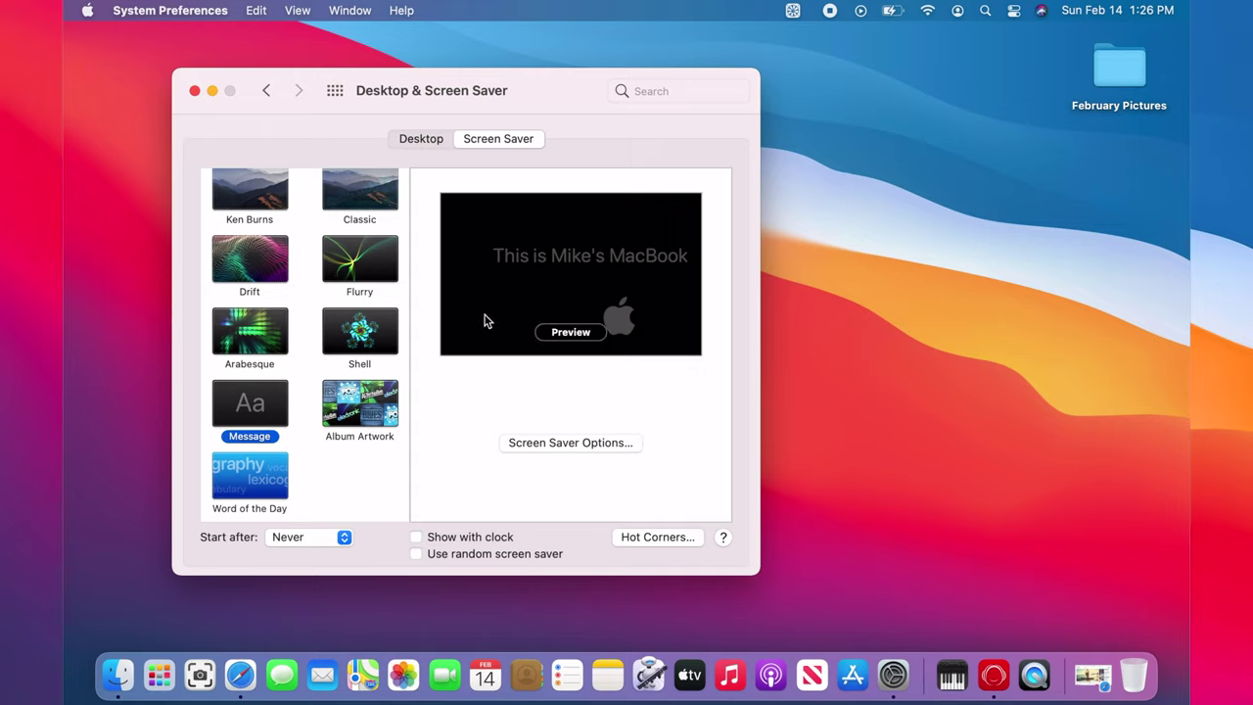
click(365, 409)
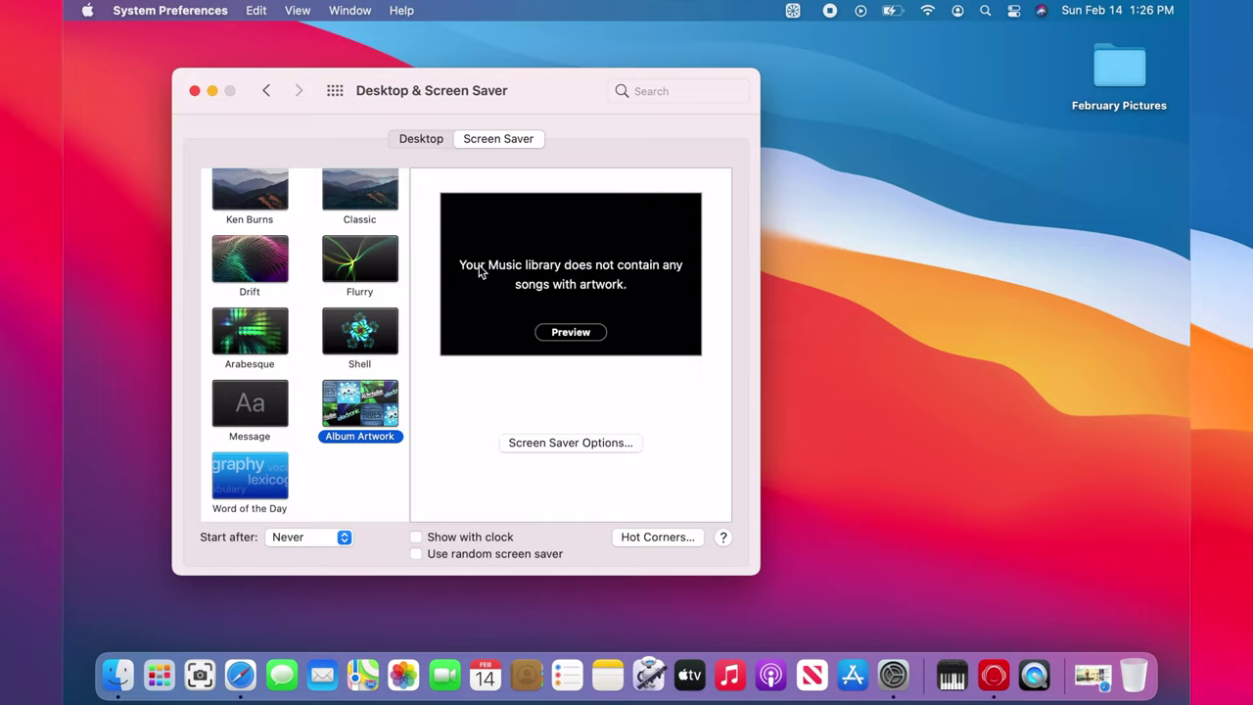
Step: Turn on Use random screen saver so a different one is picked each time
key(Right)
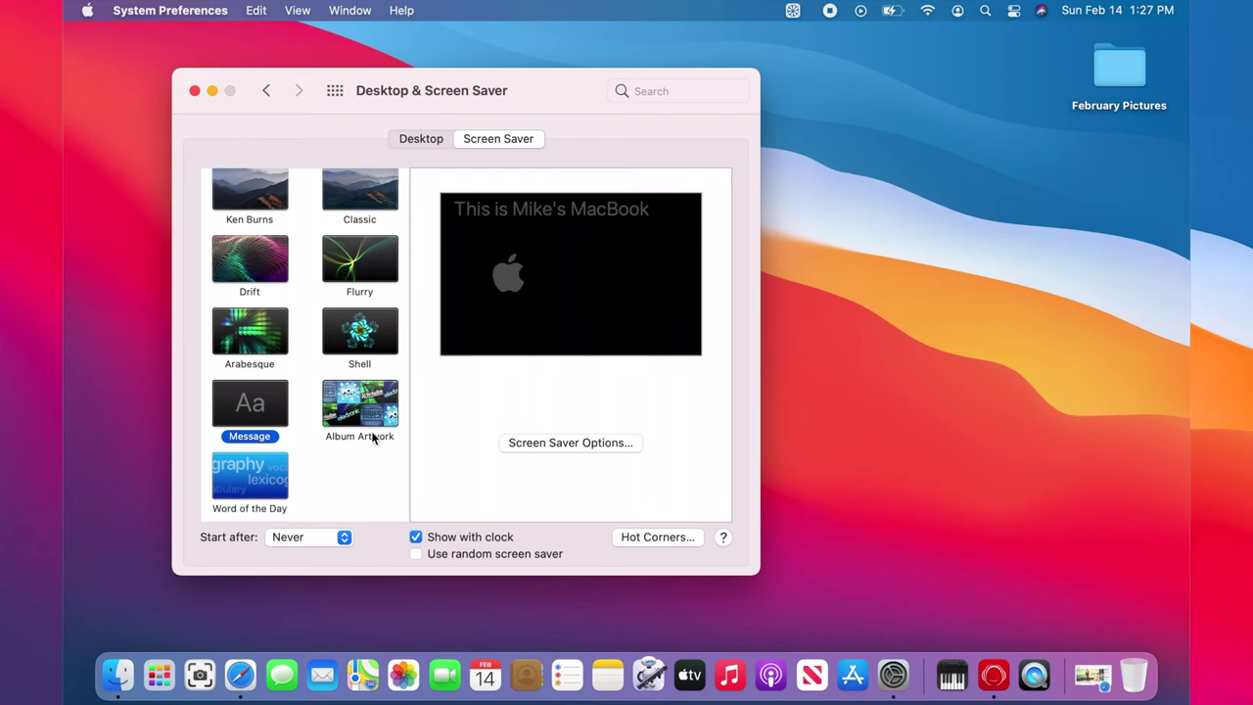
click(416, 555)
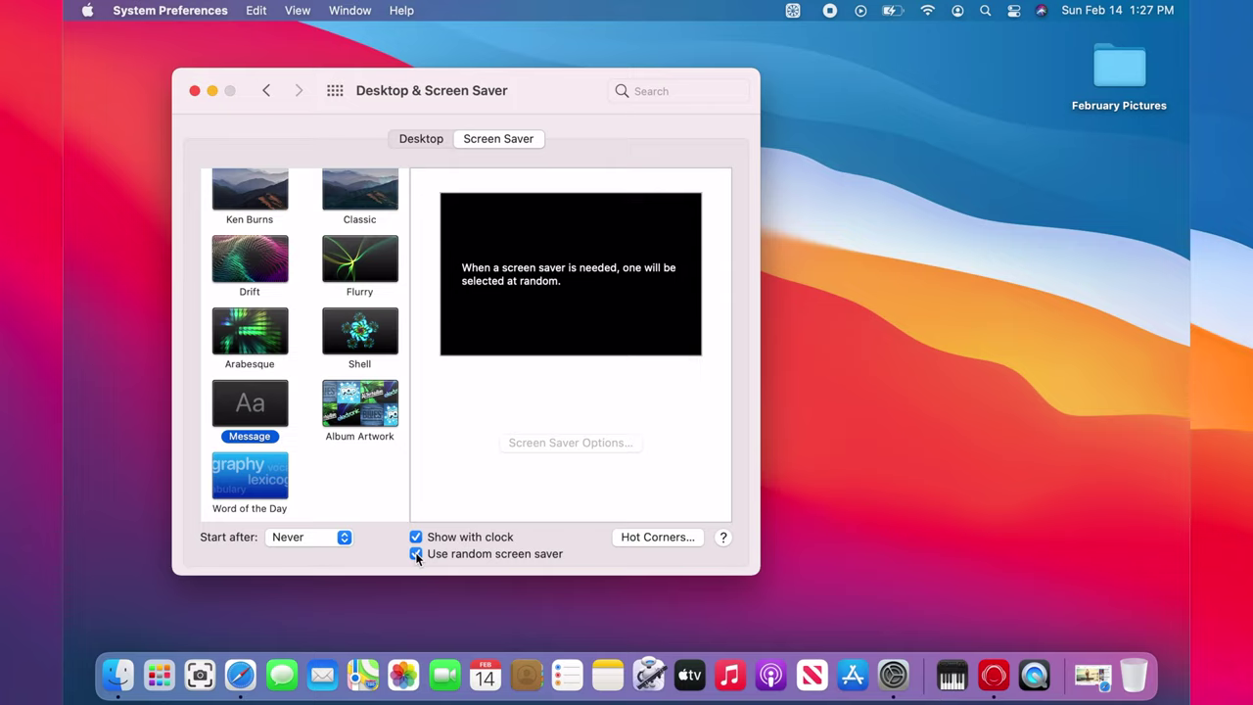
Step: Open the Start after pop-up and scroll through its delay choices
click(316, 540)
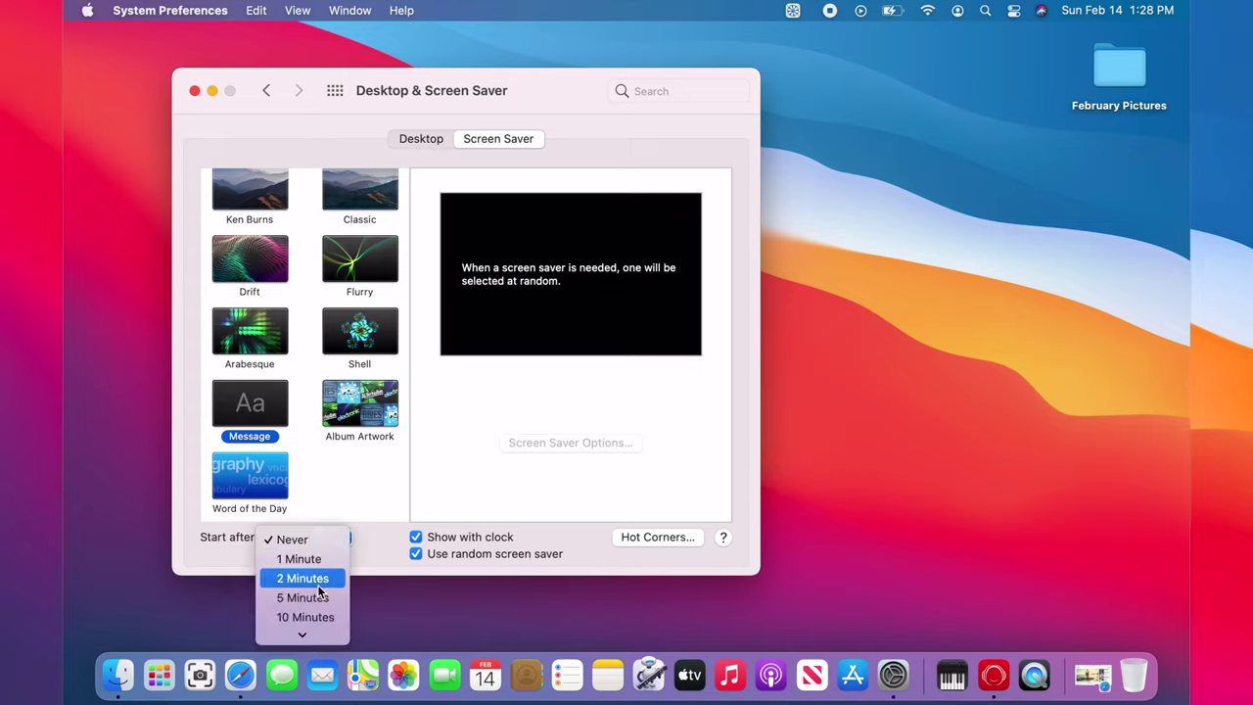
scroll(317, 600, down, 2)
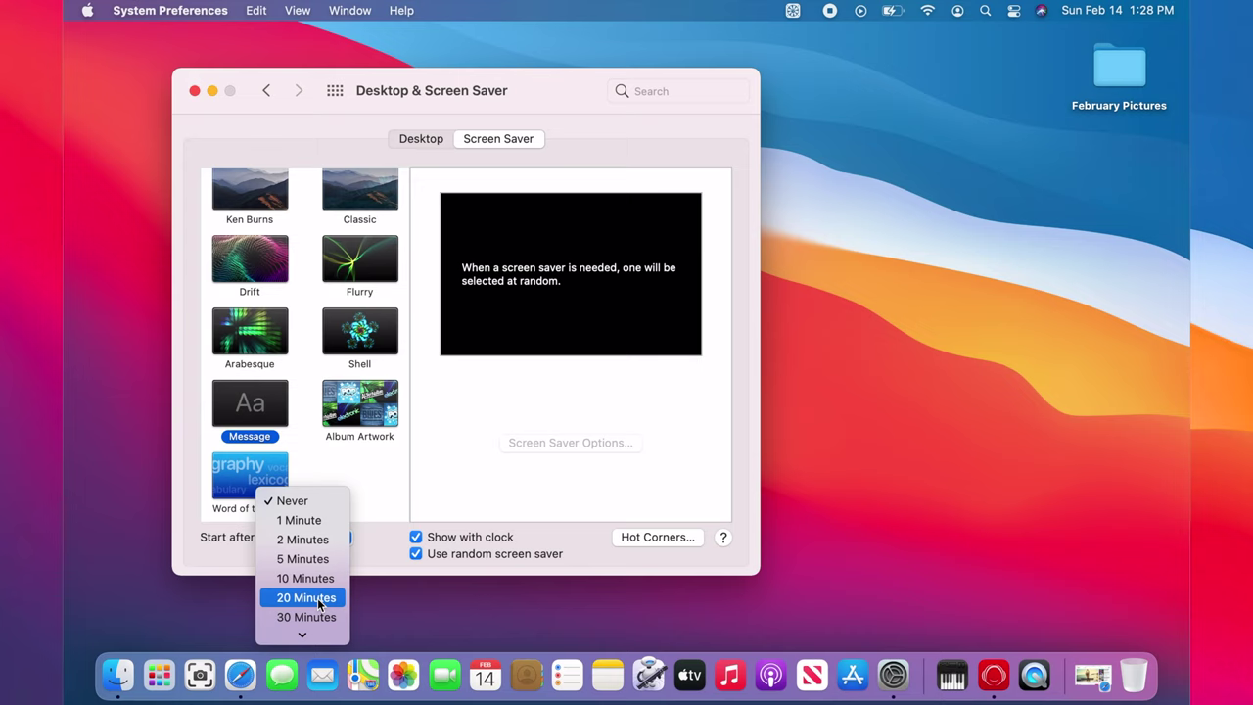